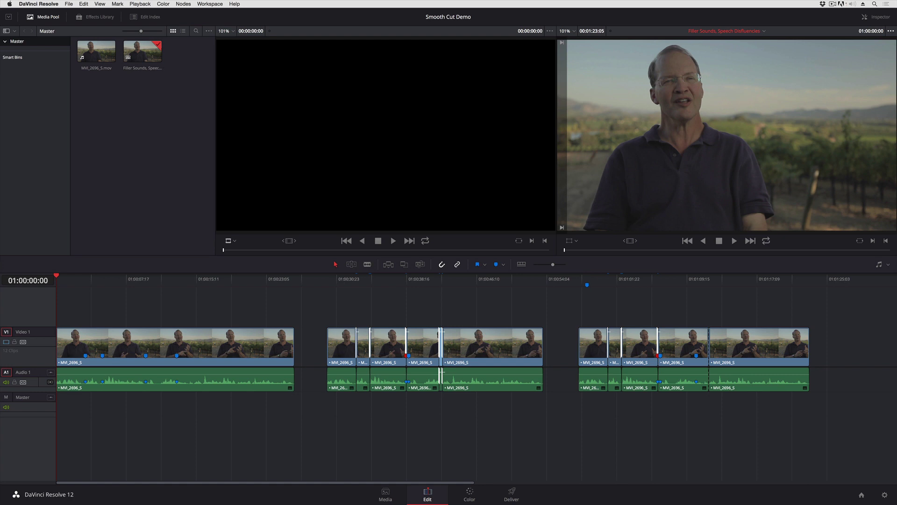
# Play back the first interview clip from several points, then the second clip group, to review
pyautogui.click(75, 280)
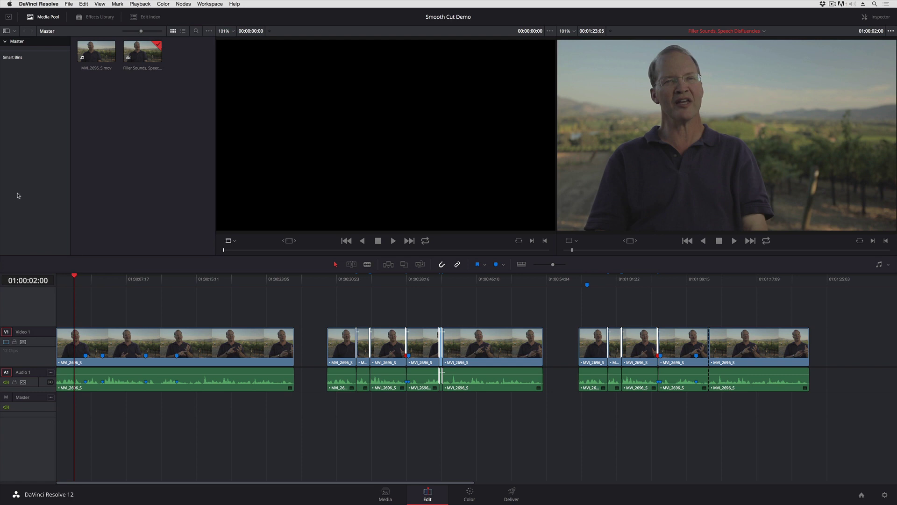
pyautogui.press('space')
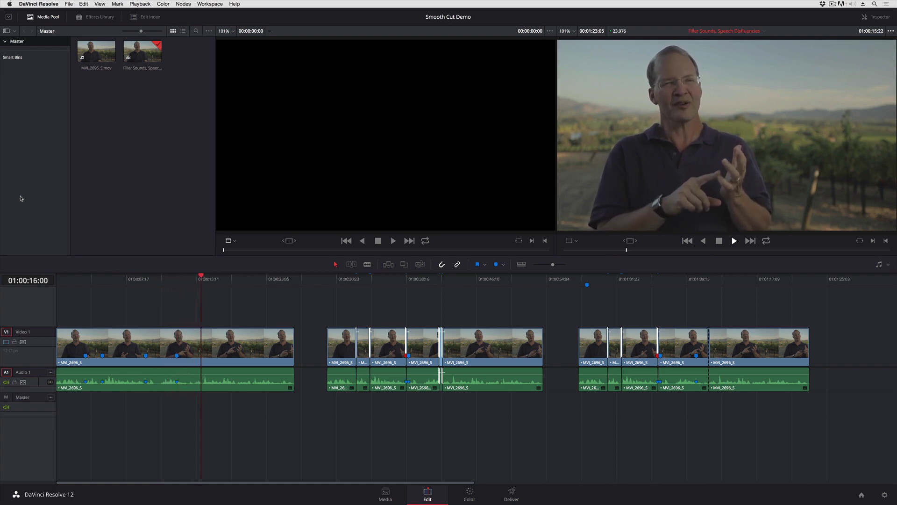
pyautogui.press('space')
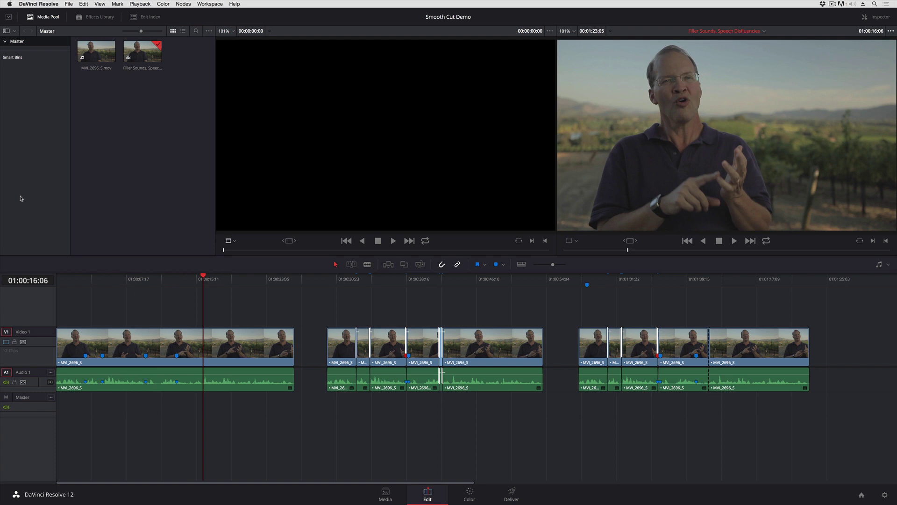
pyautogui.click(83, 281)
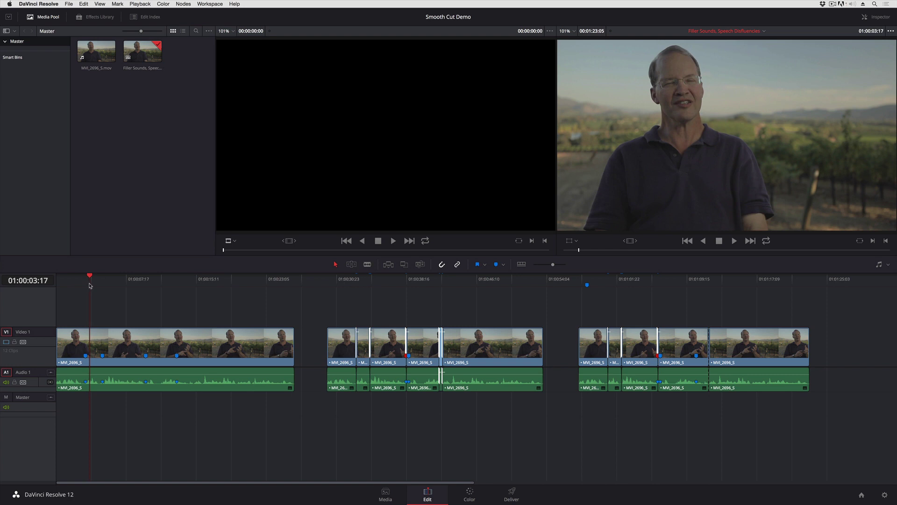
pyautogui.click(97, 283)
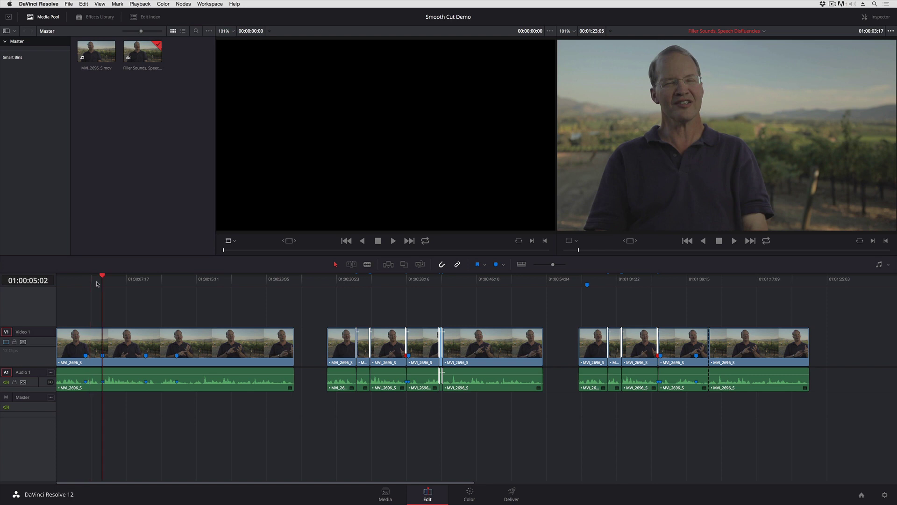
pyautogui.click(134, 283)
pyautogui.press('space')
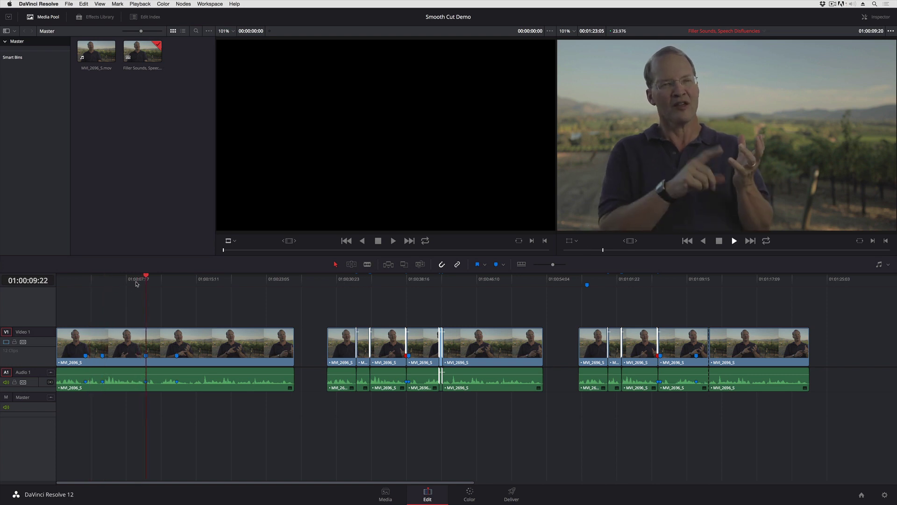
pyautogui.press('space')
pyautogui.click(174, 281)
pyautogui.press('space')
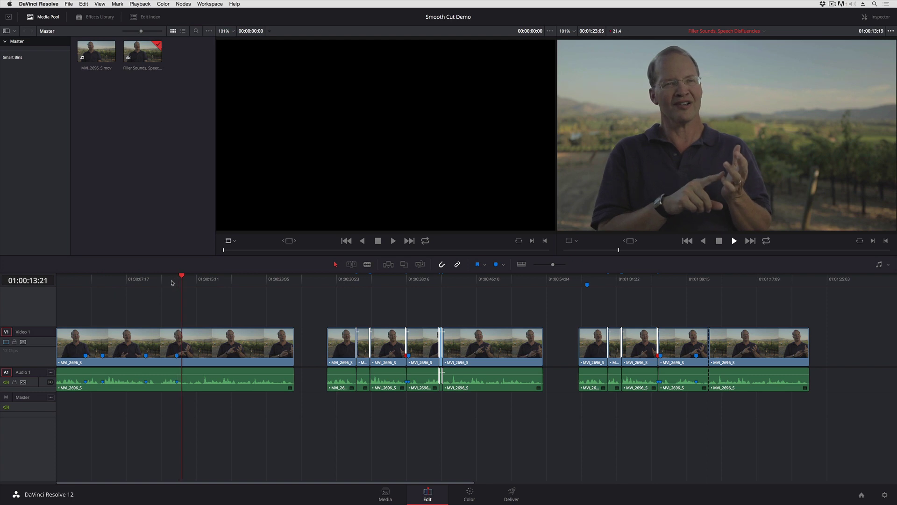
pyautogui.press('space')
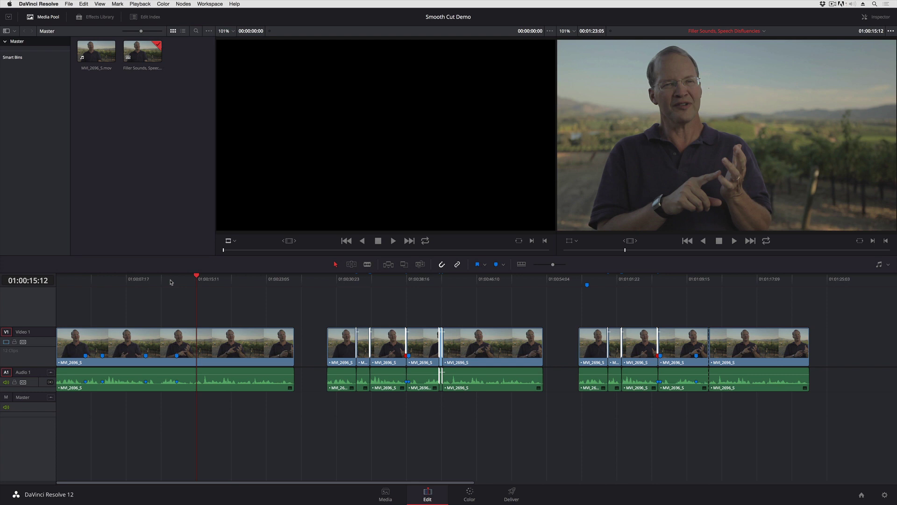
pyautogui.click(332, 279)
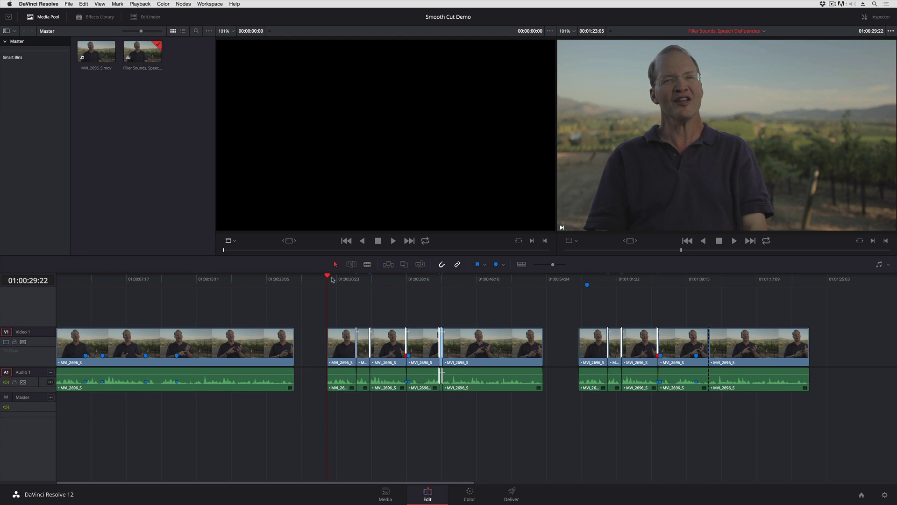
pyautogui.press('space')
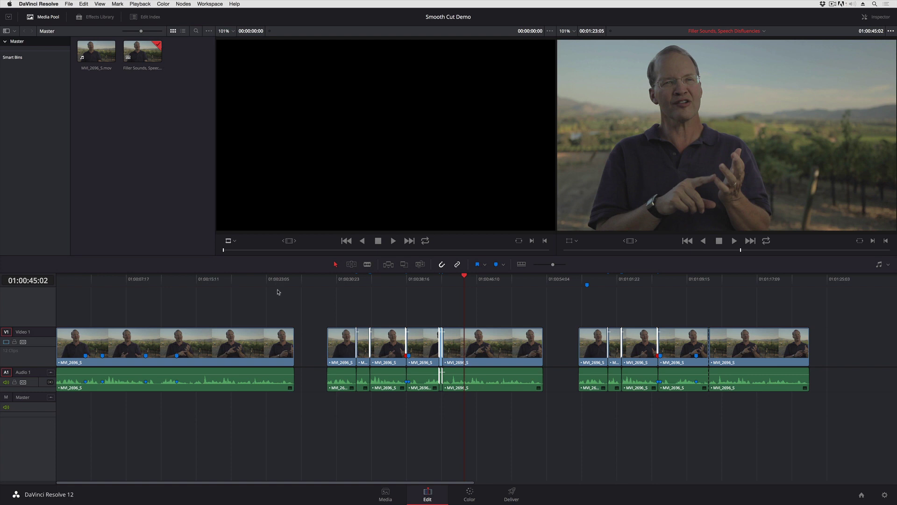
# Zoom the timeline in around 01:01:10:16 and play the section to find the flub
pyautogui.click(696, 279)
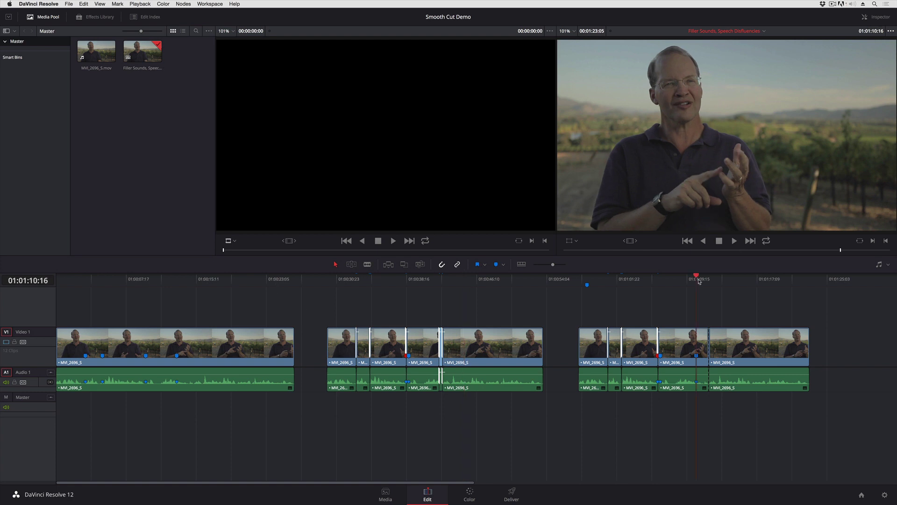
pyautogui.press('super+equal')
pyautogui.press('super+equal')
pyautogui.press('super+equal')
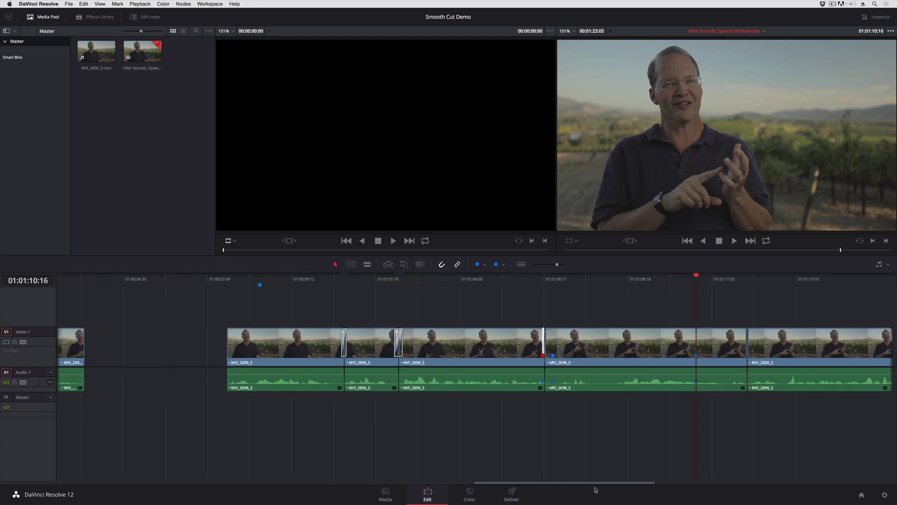
pyautogui.moveTo(595, 482); pyautogui.dragTo(653, 476)
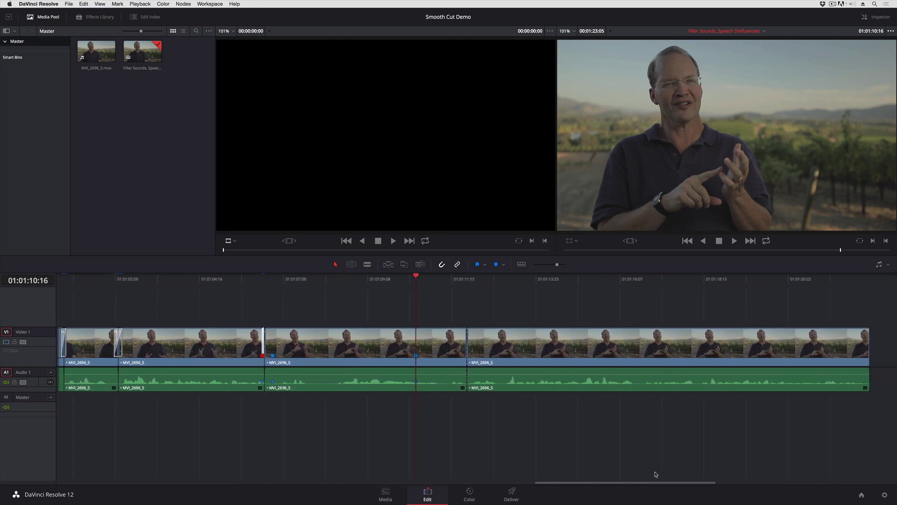
pyautogui.click(382, 281)
pyautogui.press('space')
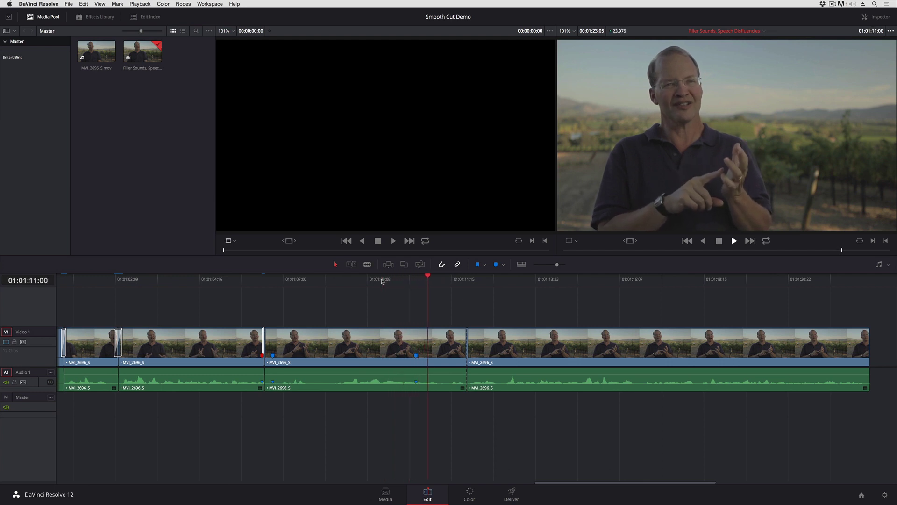
pyautogui.press('space')
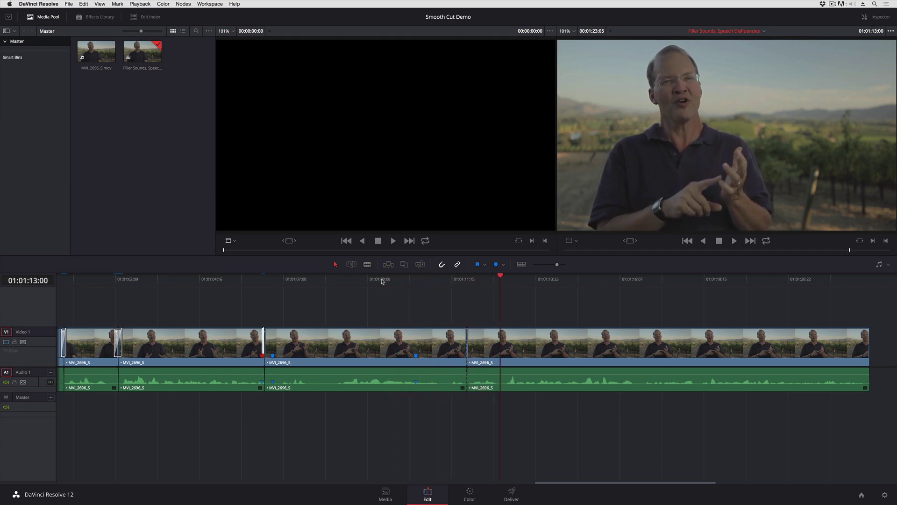
# Split at 01:01:10:16, ripple-trim the flub back to the split, and play the new jump cut
pyautogui.click(416, 281)
pyautogui.press('super+b')
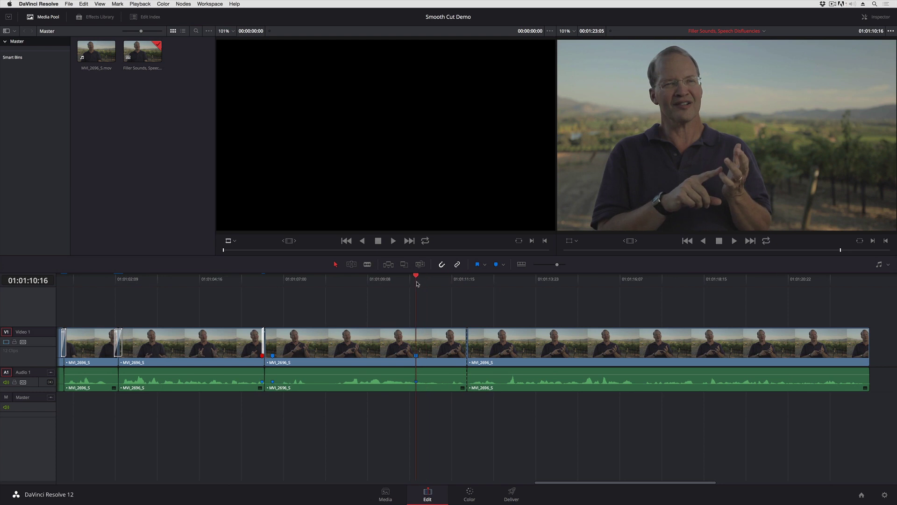
pyautogui.press('t')
pyautogui.moveTo(462, 348); pyautogui.dragTo(419, 347)
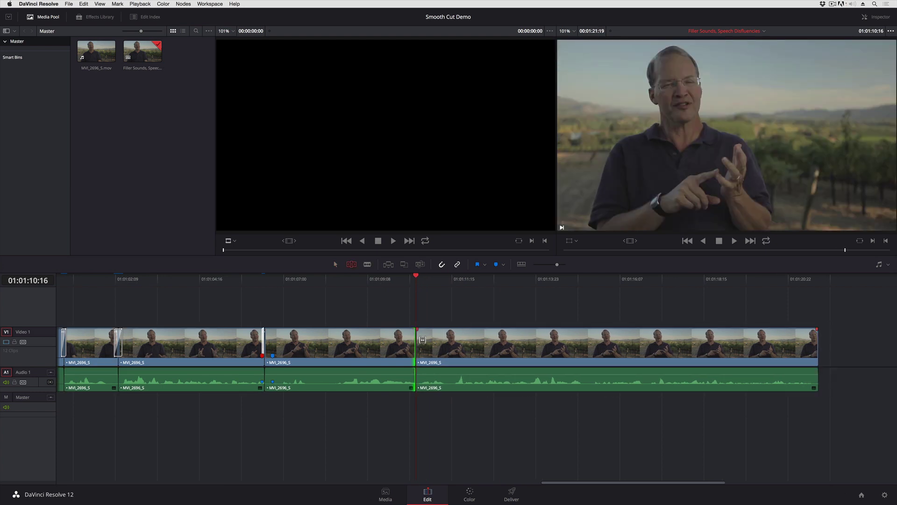
pyautogui.click(389, 280)
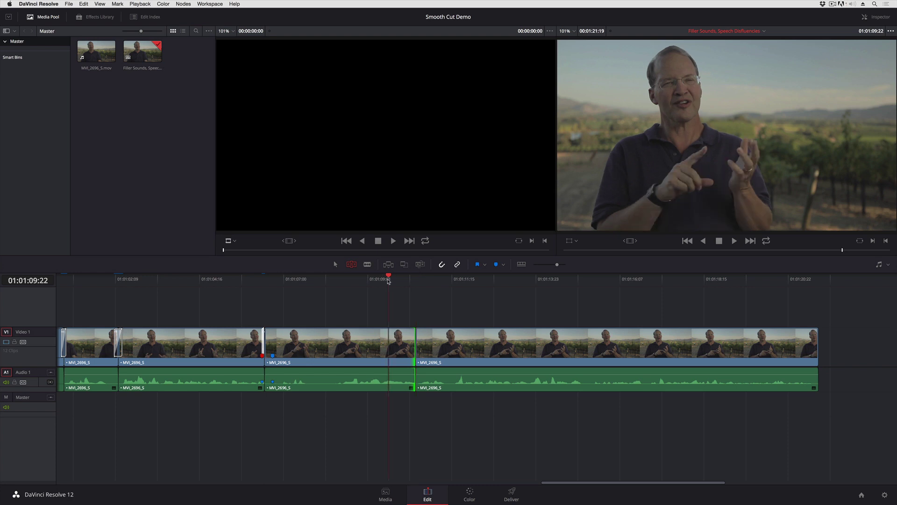
pyautogui.press('space')
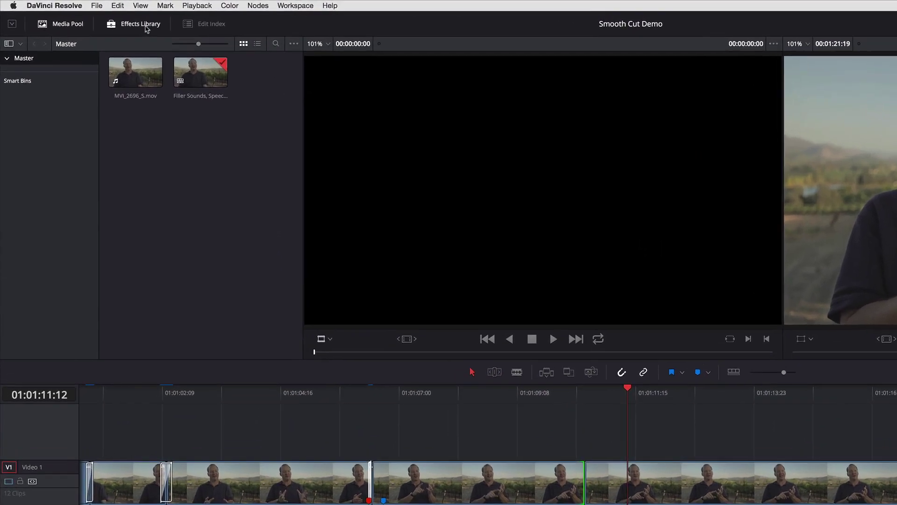
# Drop a Smooth Cut transition from the Toolbox onto the jump cut on Video 1
pyautogui.click(104, 18)
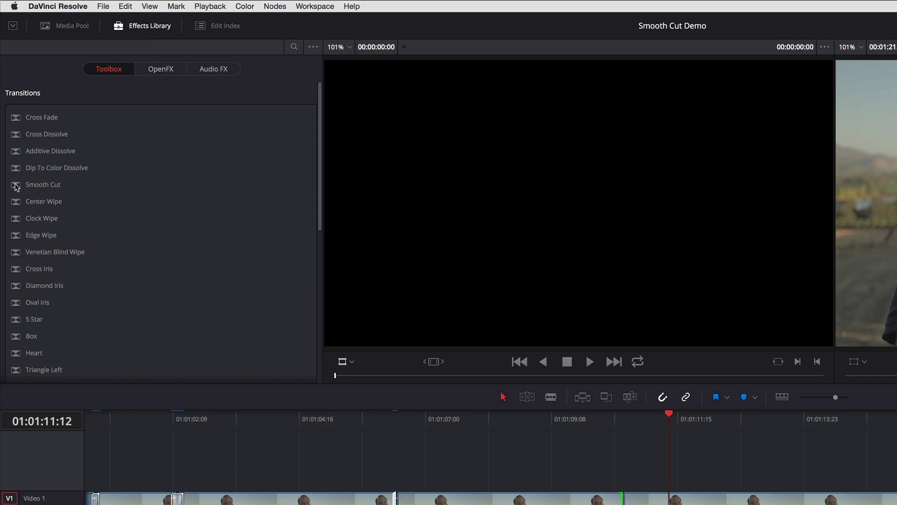
pyautogui.moveTo(16, 187); pyautogui.dragTo(622, 500)
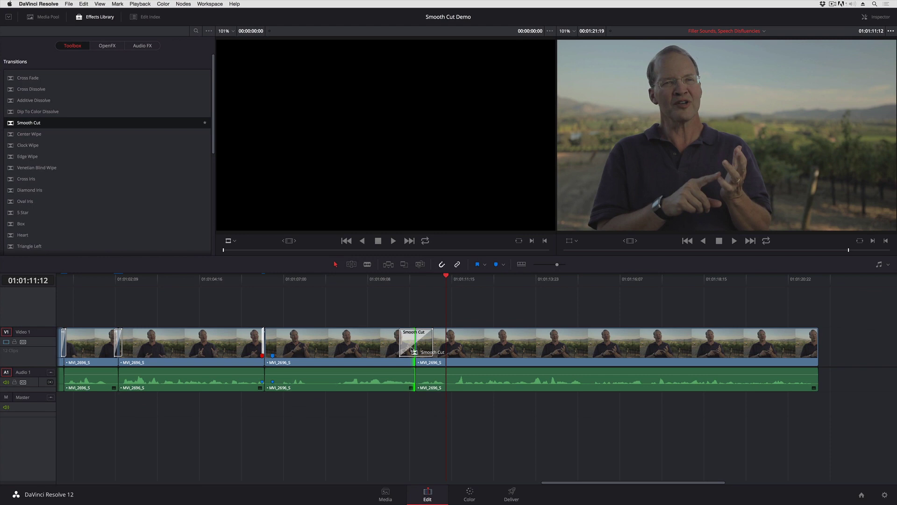
pyautogui.moveTo(411, 349); pyautogui.dragTo(412, 349)
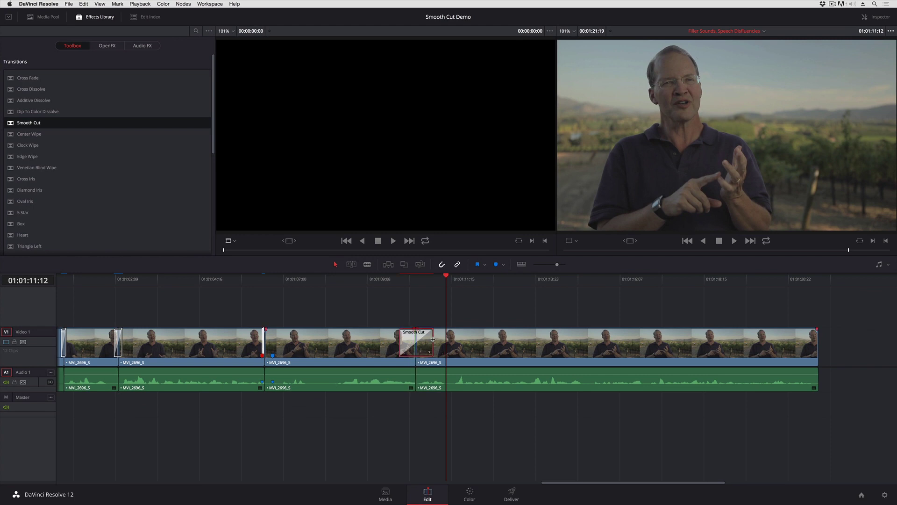
pyautogui.moveTo(432, 345); pyautogui.dragTo(418, 341)
# Zoom in and shrink the Smooth Cut at 01:01:10:16 to about two frames
pyautogui.click(416, 282)
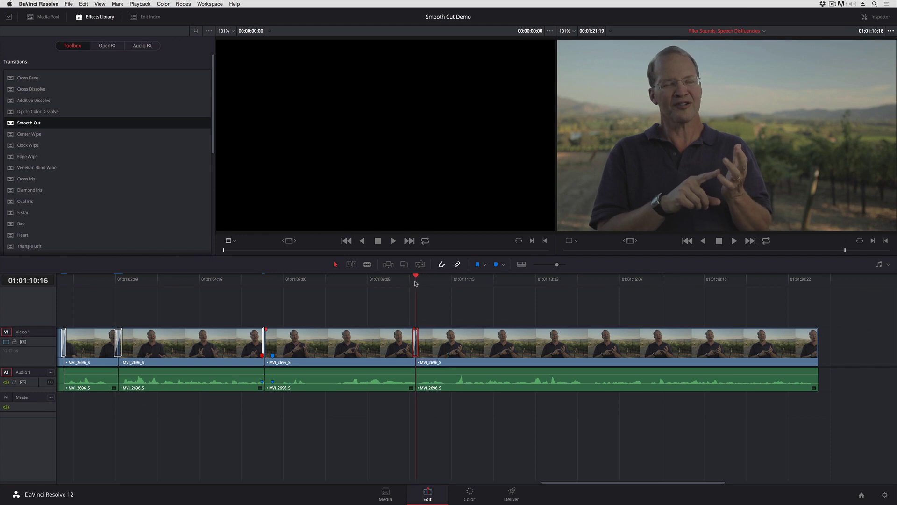
pyautogui.press('super+equal')
pyautogui.press('super+equal')
pyautogui.press('super+equal')
pyautogui.press('super+equal')
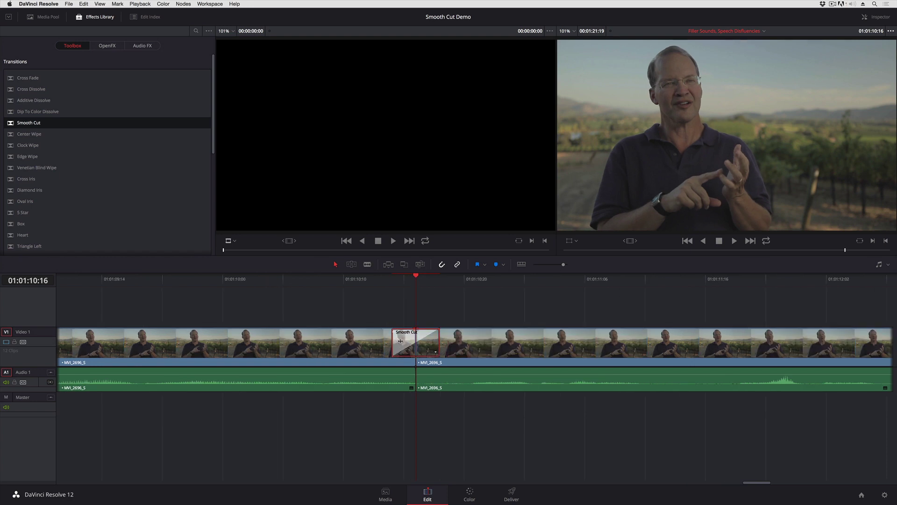
pyautogui.moveTo(400, 341); pyautogui.dragTo(409, 344)
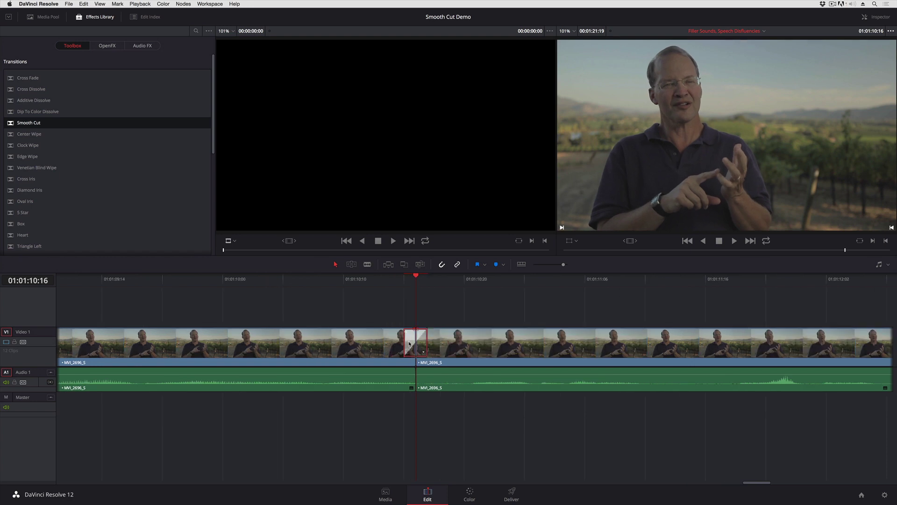
pyautogui.press('Right')
pyautogui.press('Right')
pyautogui.press('Right')
pyautogui.press('Right')
pyautogui.press('Right')
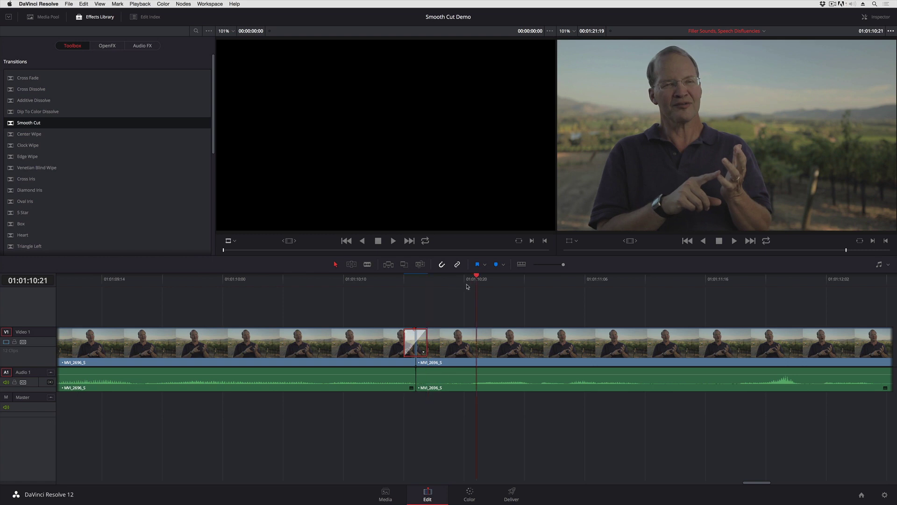
pyautogui.click(182, 280)
pyautogui.press('space')
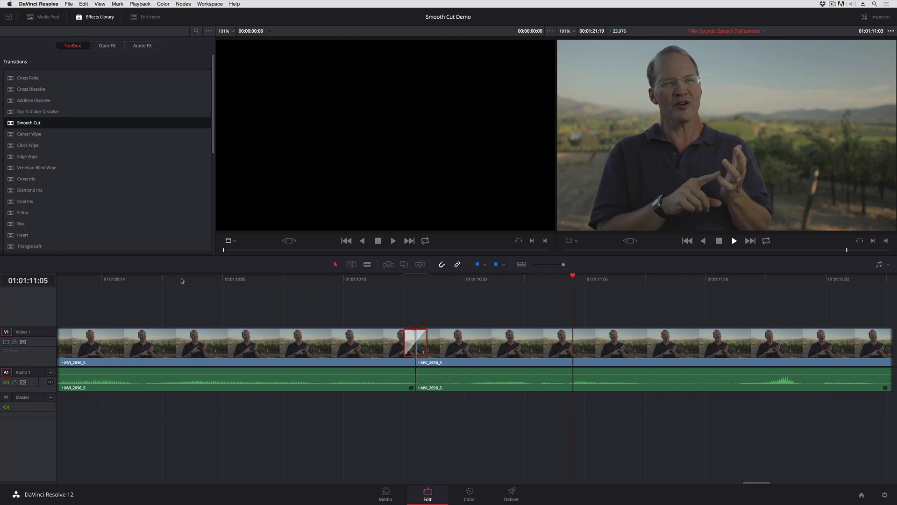
pyautogui.press('space')
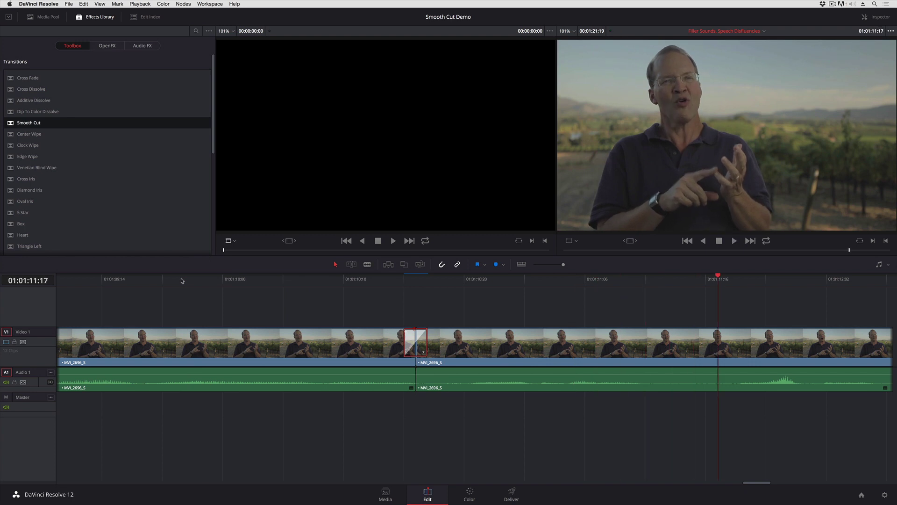
pyautogui.click(189, 282)
pyautogui.press('space')
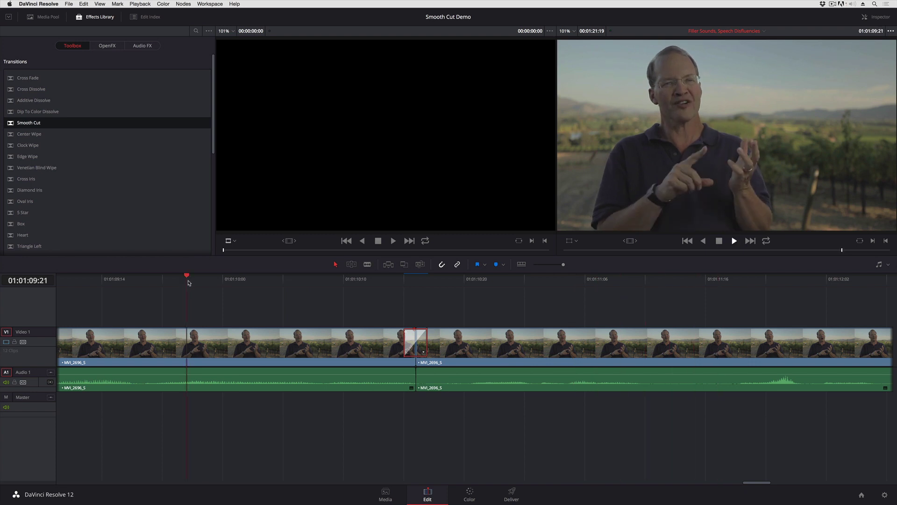
pyautogui.press('space')
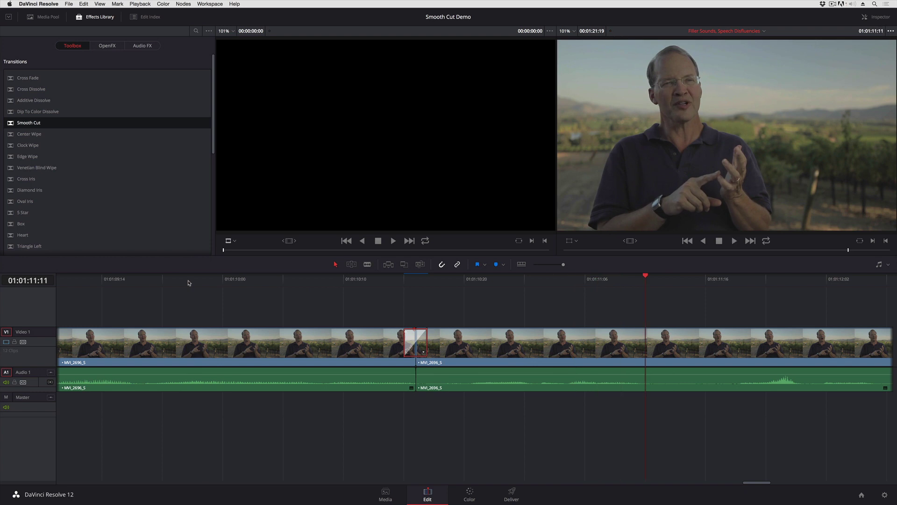